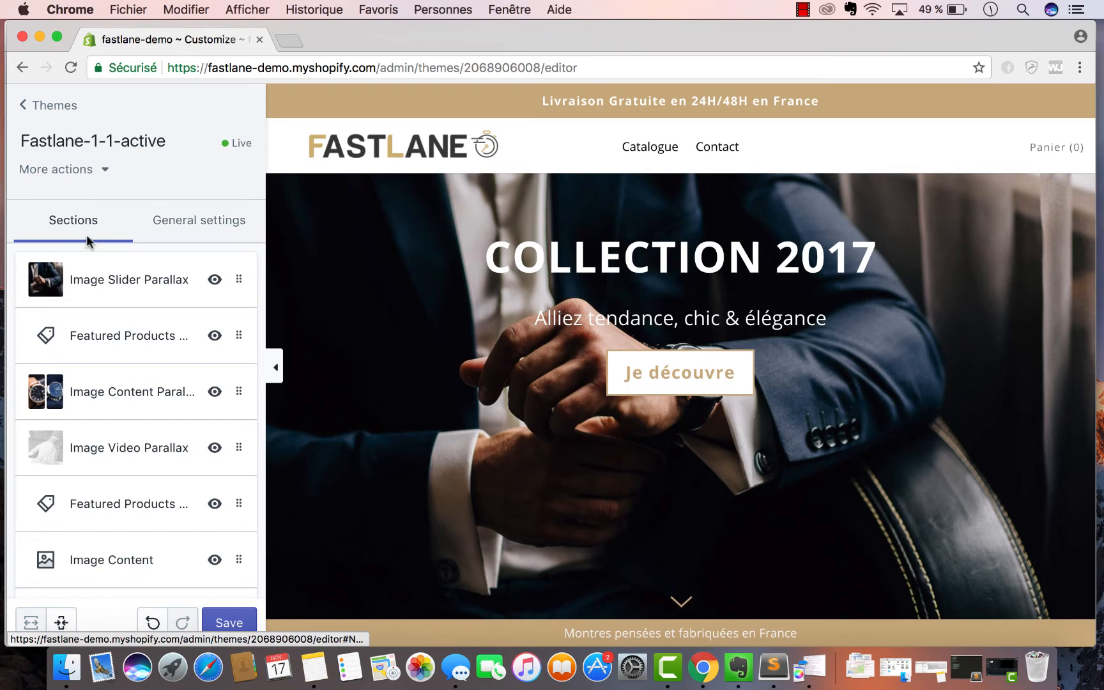
# - Open the theme's general Header Band settings and set the band type to Shipping Bar
pyautogui.click(199, 222)
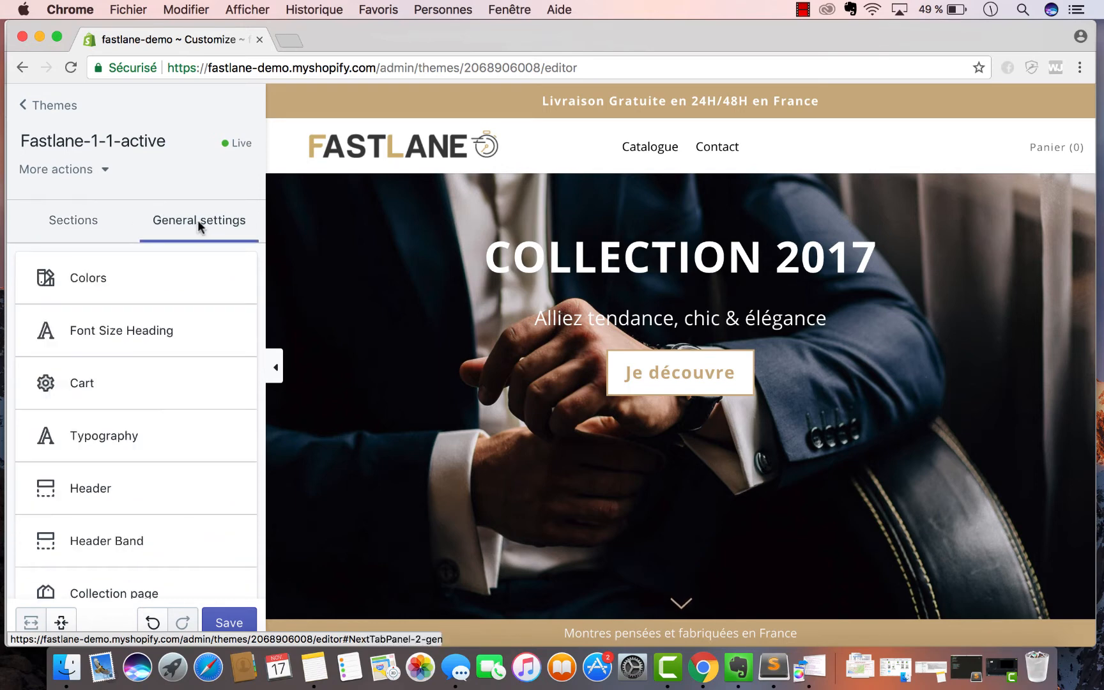
pyautogui.scroll(-3, 131, 369)
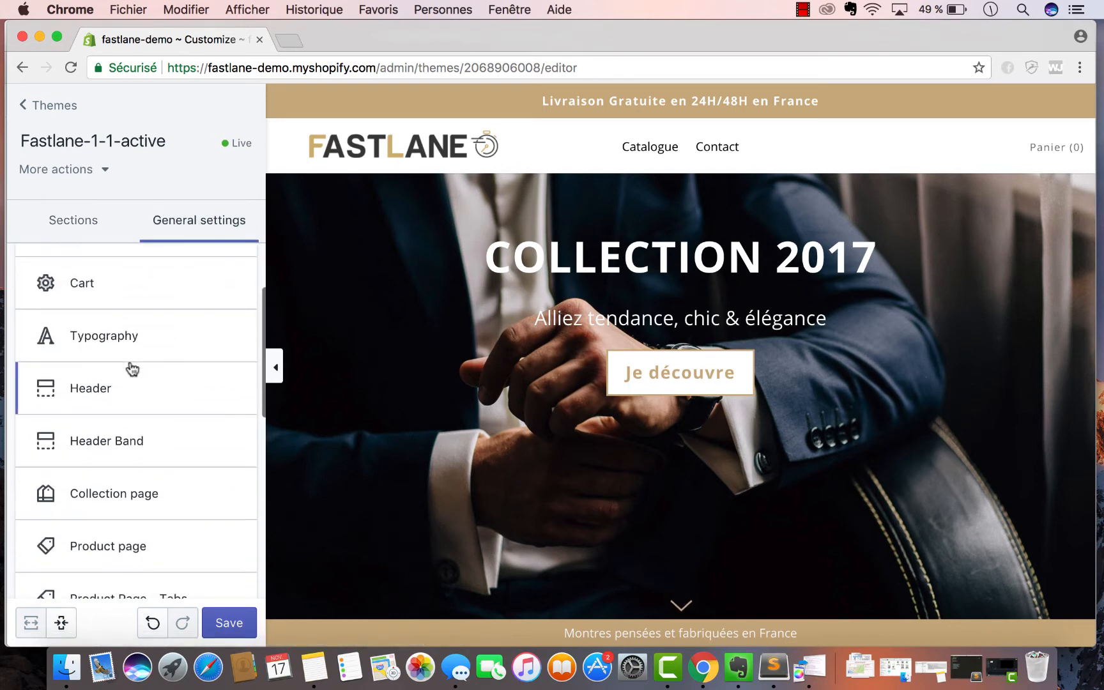
pyautogui.click(109, 442)
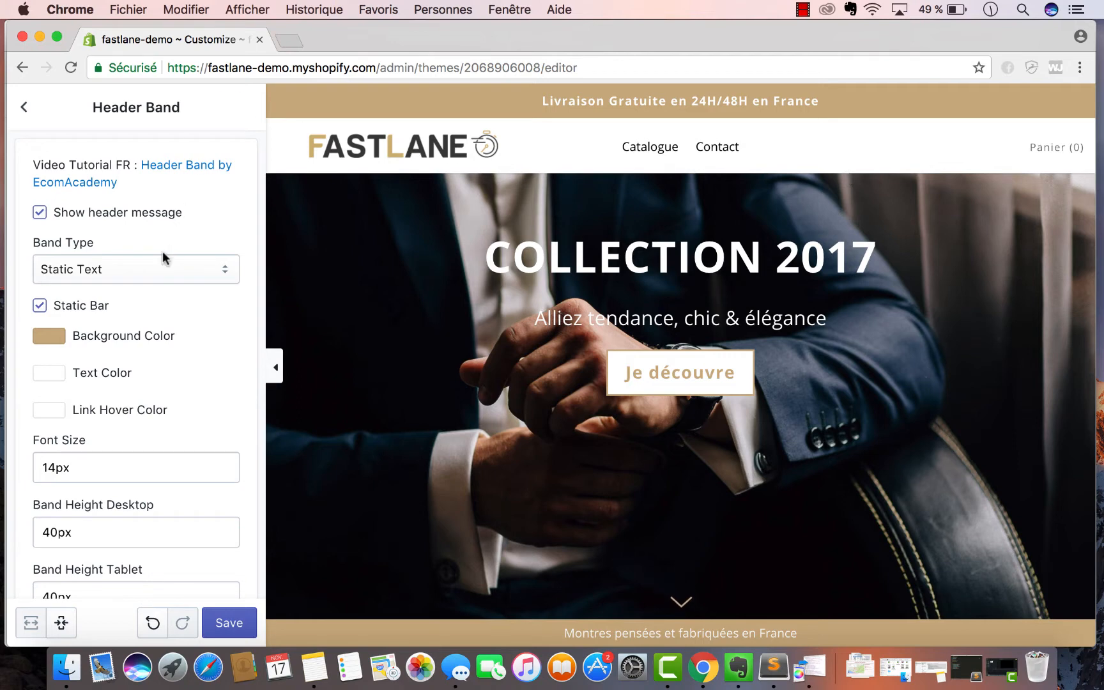
pyautogui.click(163, 269)
pyautogui.click(155, 287)
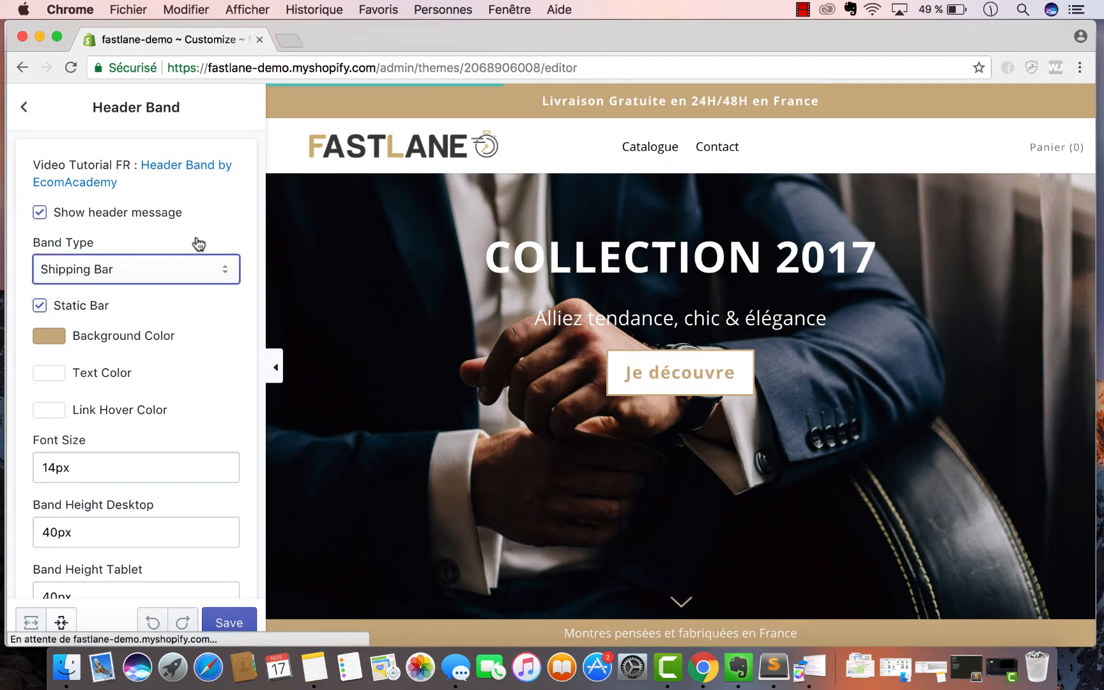
# - Set the header shipping bar's free-shipping goal to 50
pyautogui.scroll(-10, 190, 294)
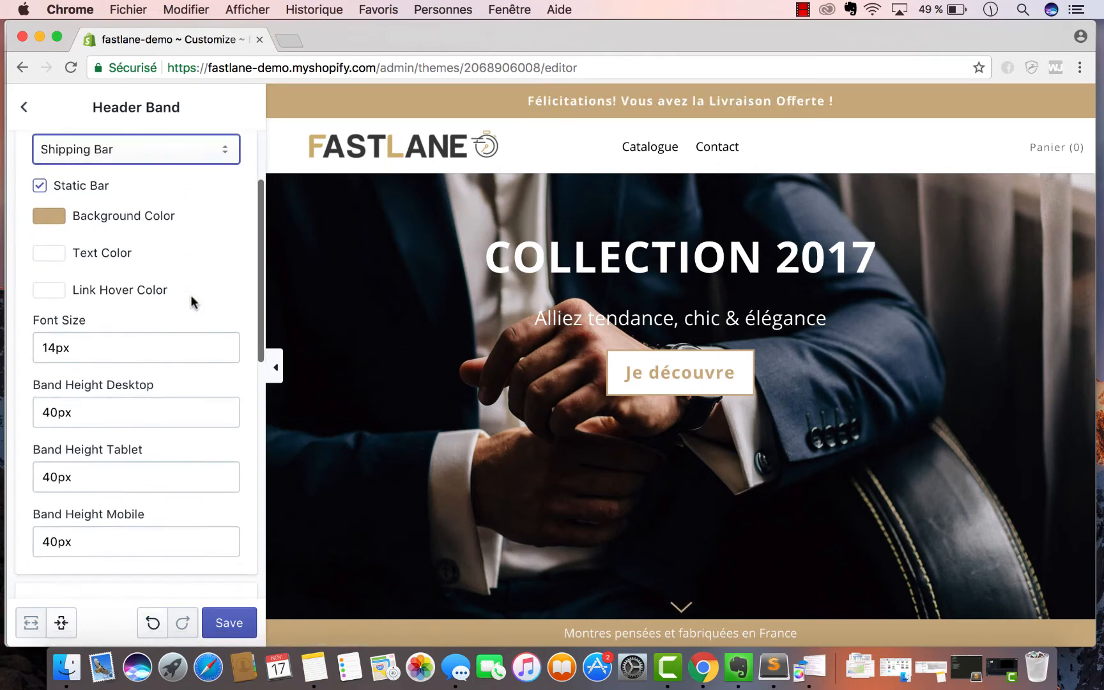
pyautogui.scroll(3, 192, 294)
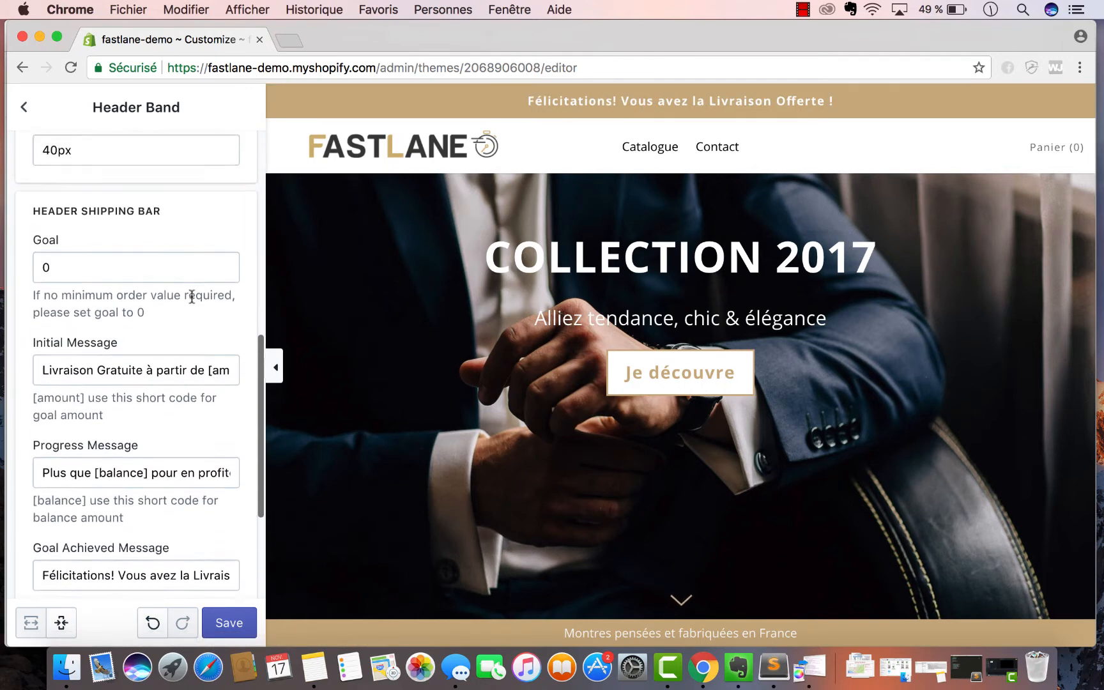
pyautogui.scroll(-1, 193, 297)
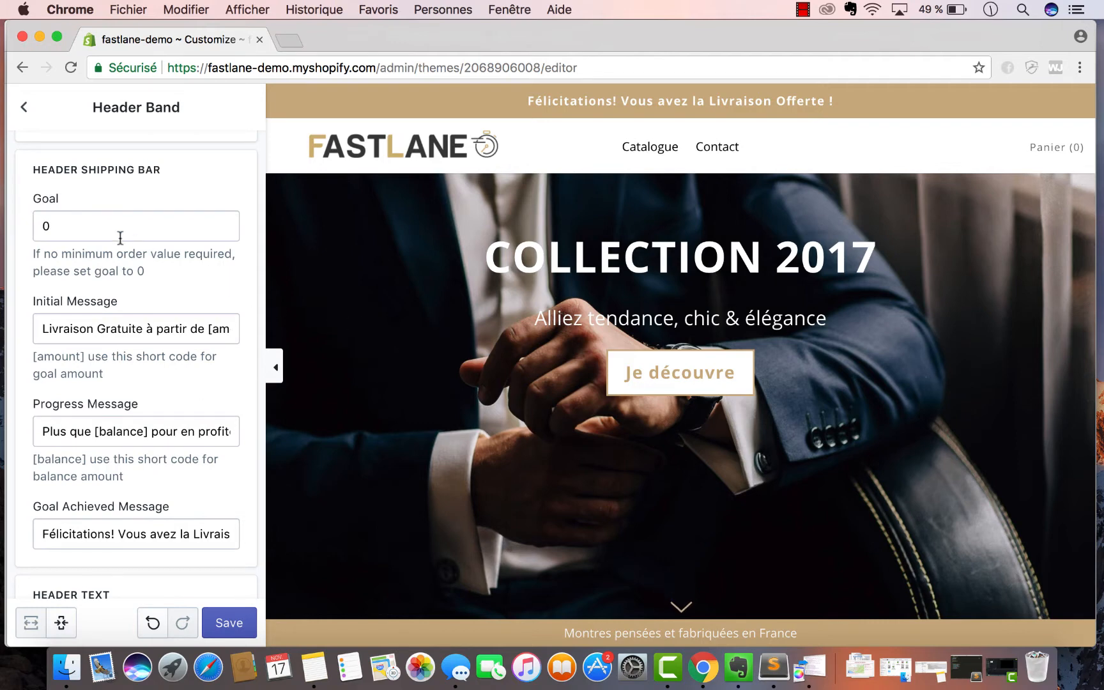
pyautogui.click(49, 225)
pyautogui.moveTo(49, 224); pyautogui.dragTo(22, 227)
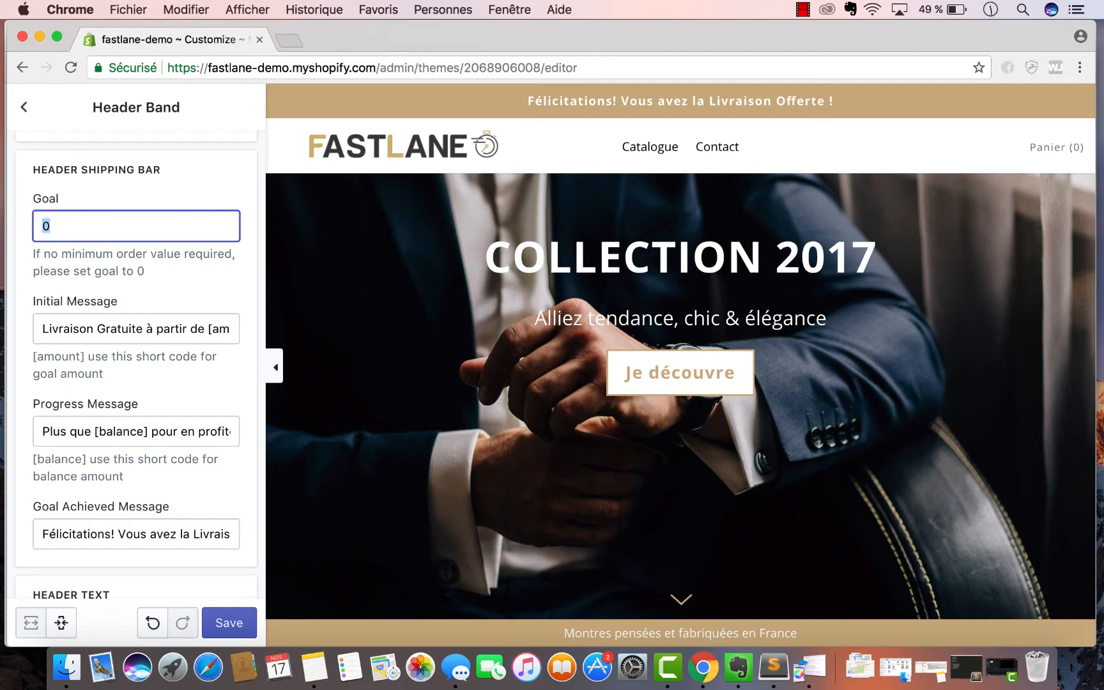
pyautogui.write('50')
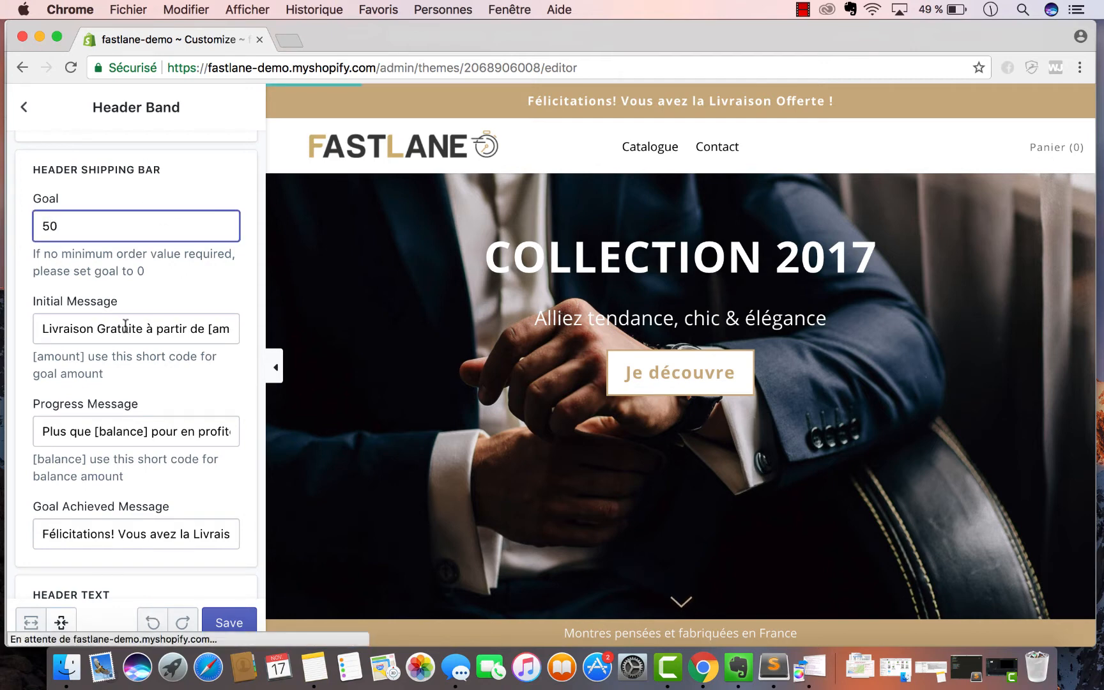
pyautogui.moveTo(39, 328); pyautogui.dragTo(360, 409)
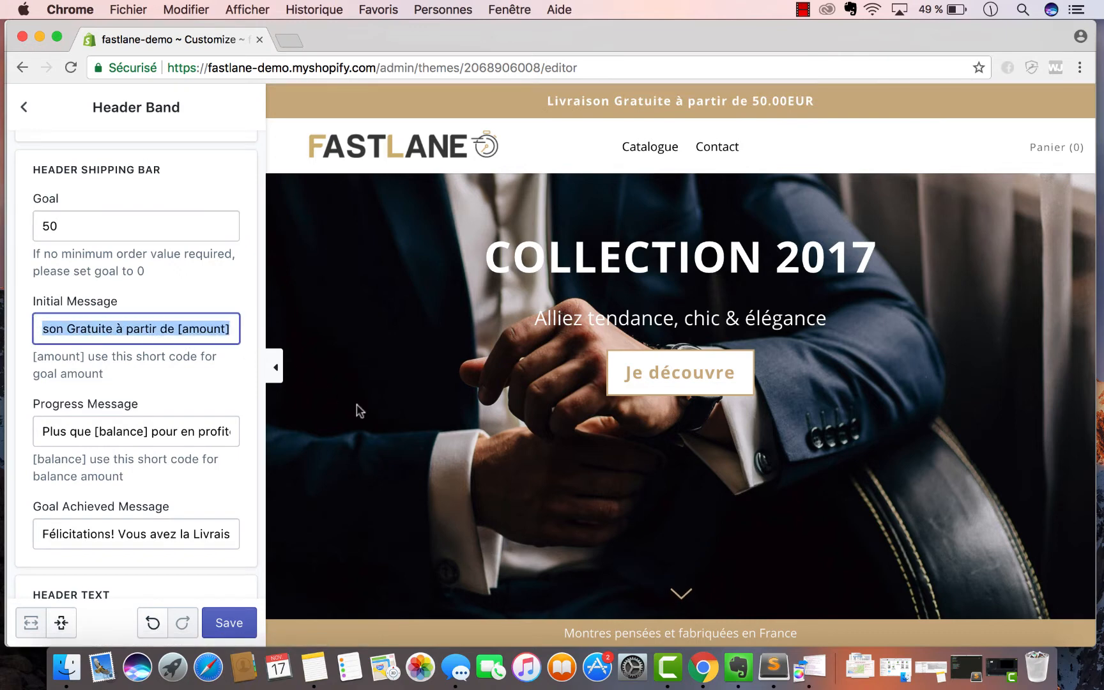
pyautogui.press('BackSpace')
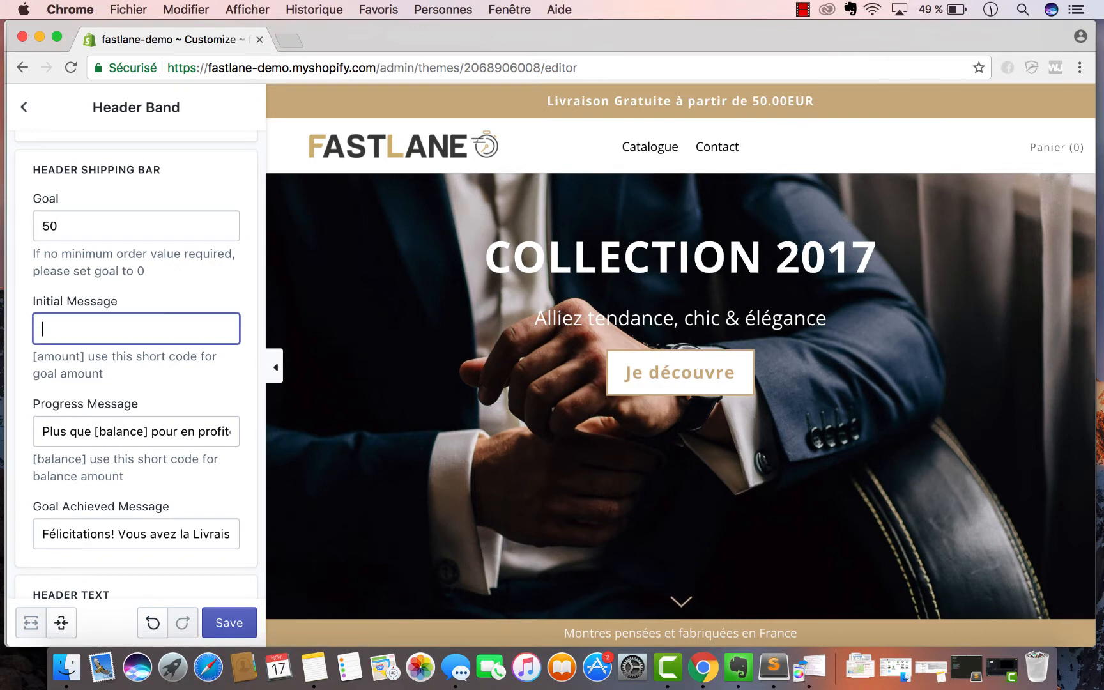
pyautogui.press('super+v')
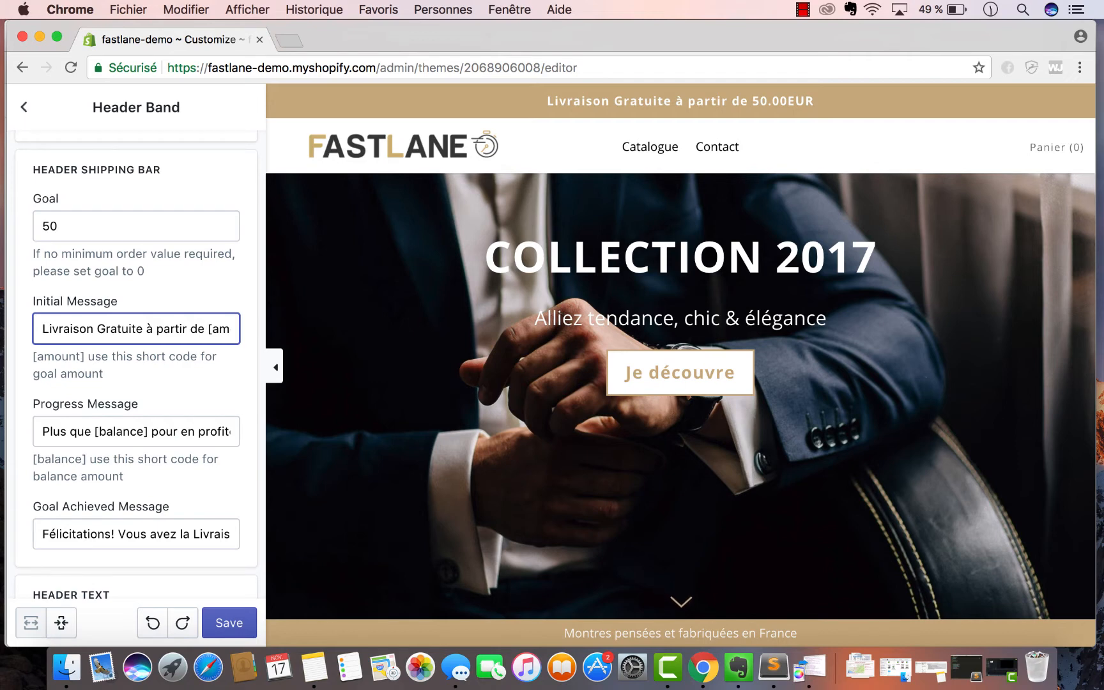
pyautogui.moveTo(135, 213); pyautogui.dragTo(22, 227)
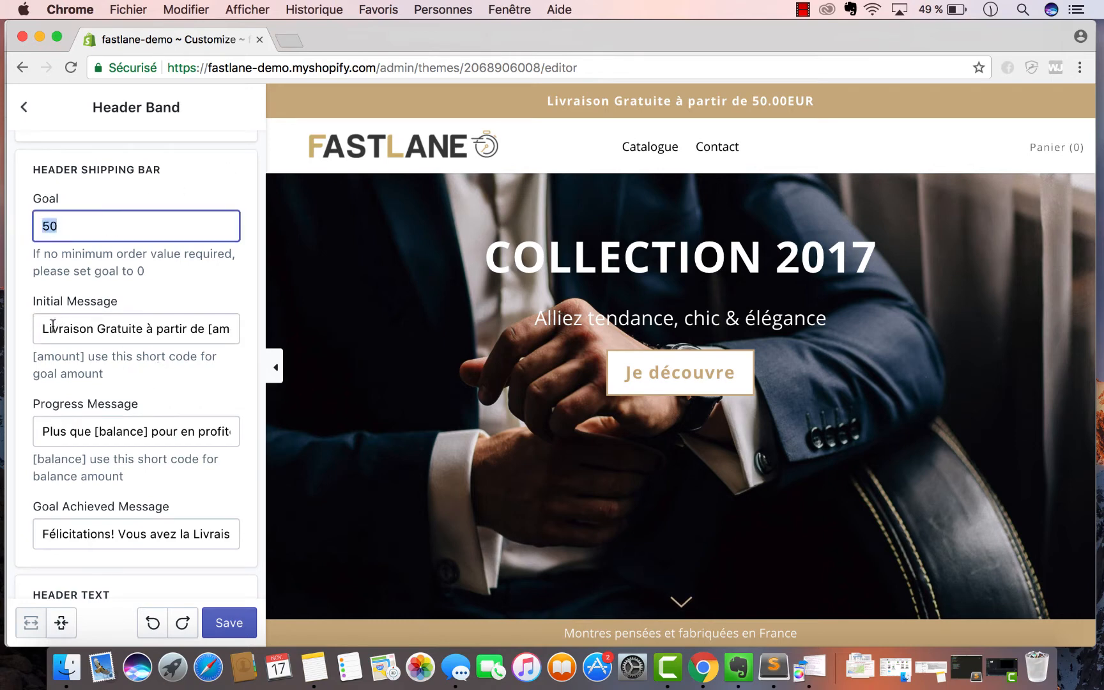
pyautogui.moveTo(40, 329); pyautogui.dragTo(209, 329)
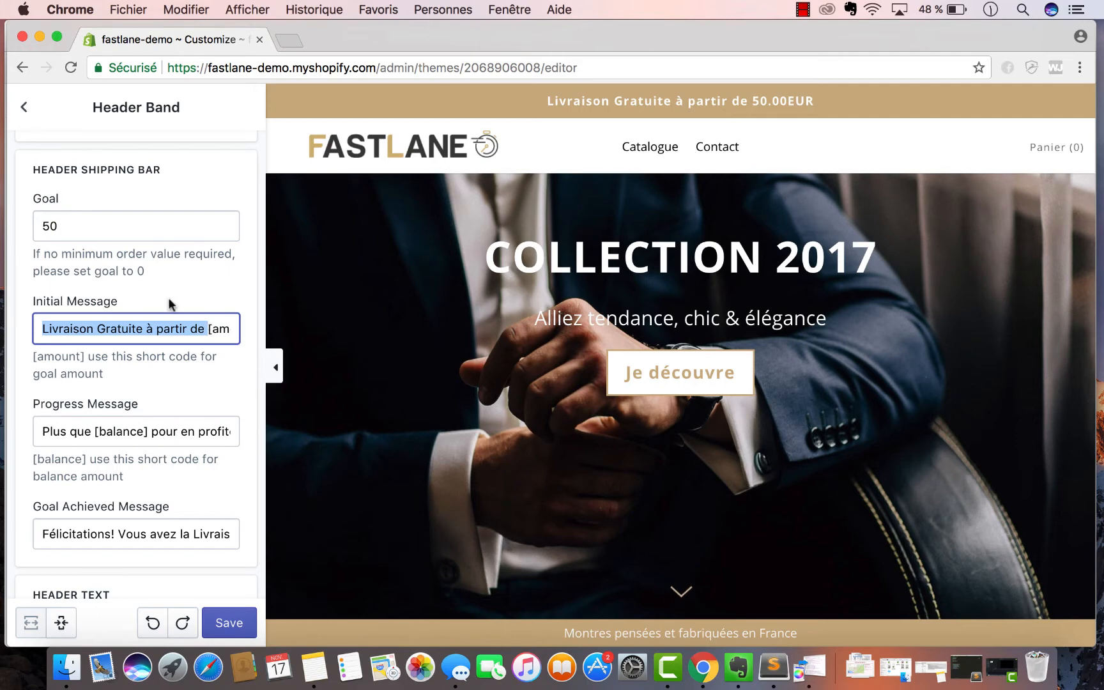
# - Set the header band's font size to 13px
pyautogui.scroll(10, 128, 247)
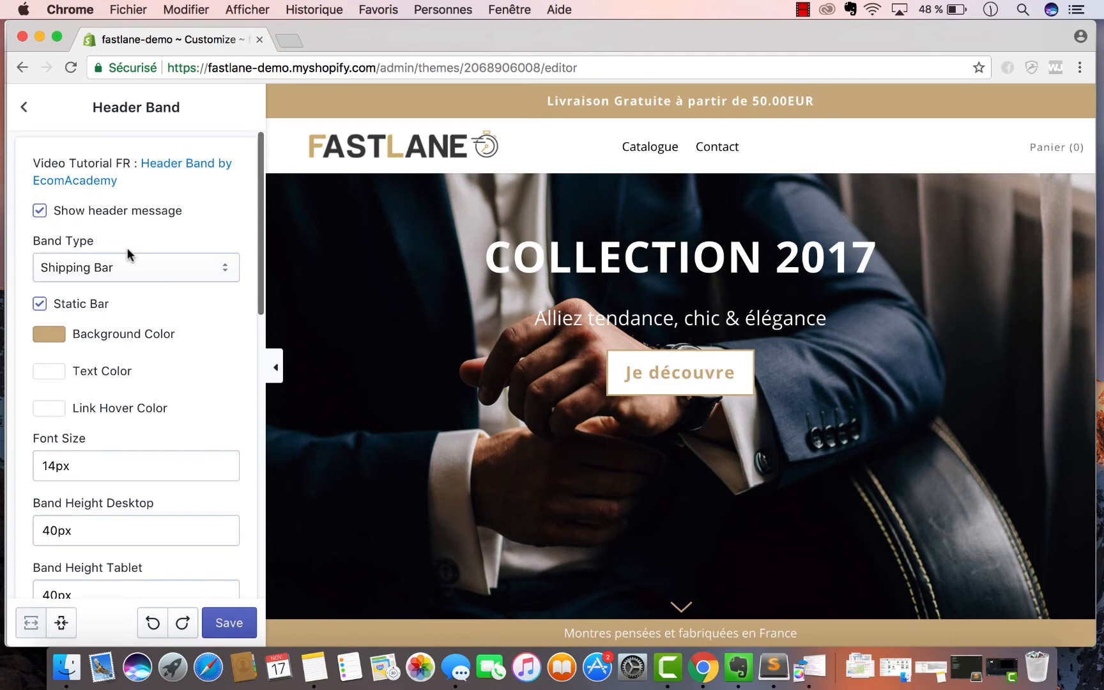
pyautogui.scroll(-3, 128, 251)
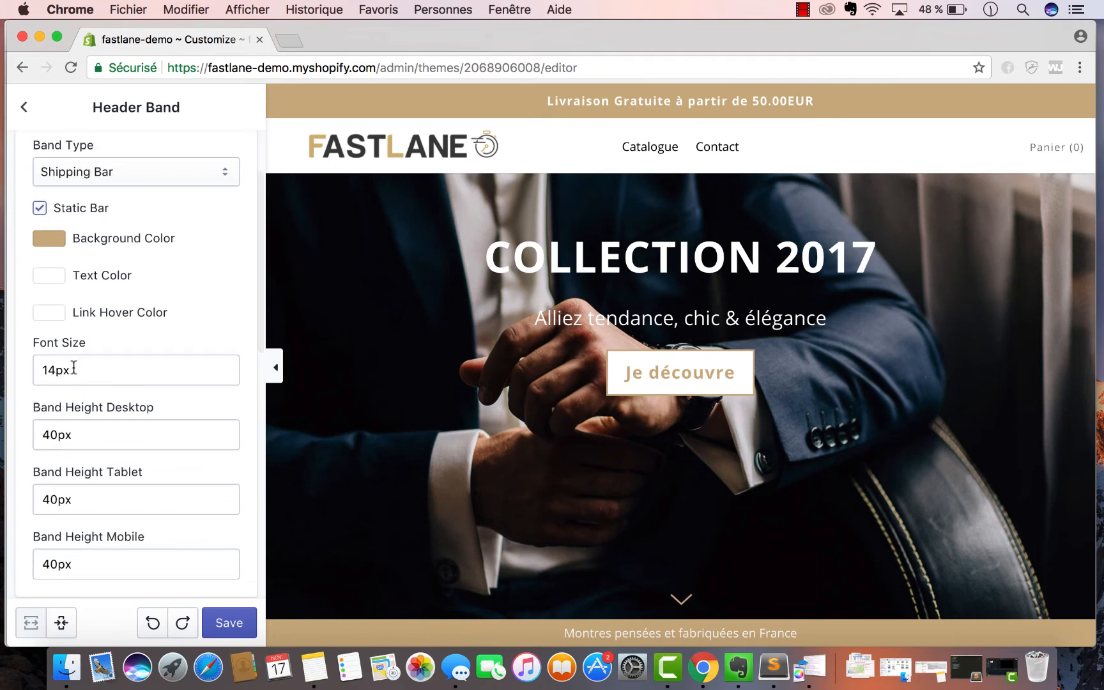
pyautogui.moveTo(56, 368); pyautogui.dragTo(35, 367)
pyautogui.write('13')
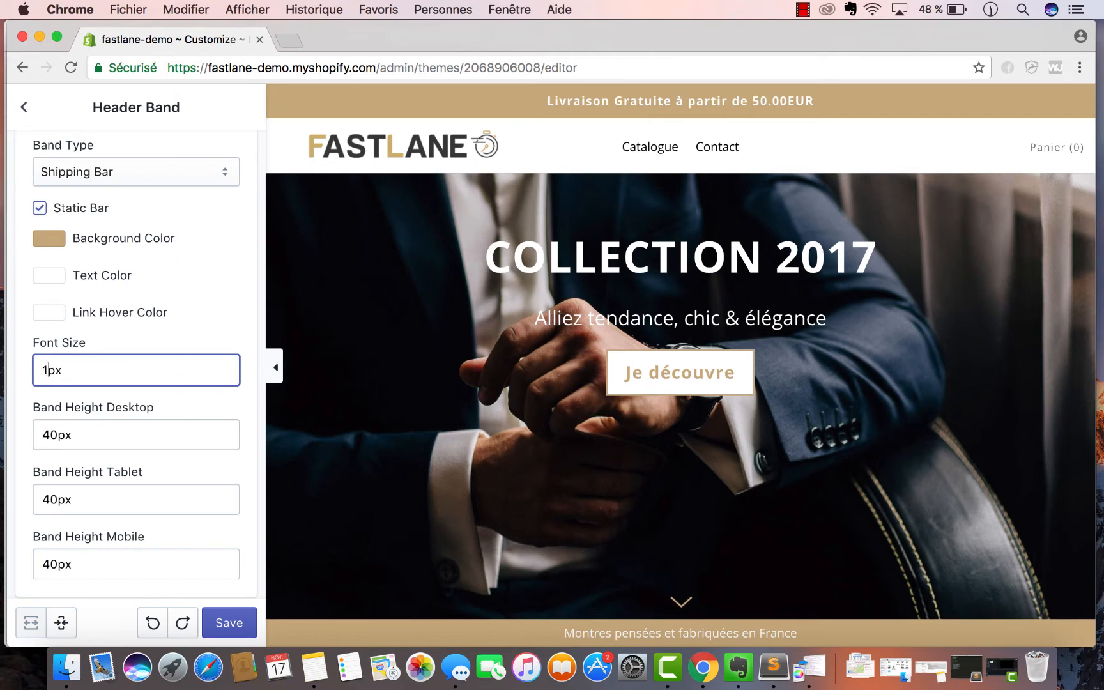
pyautogui.click(221, 322)
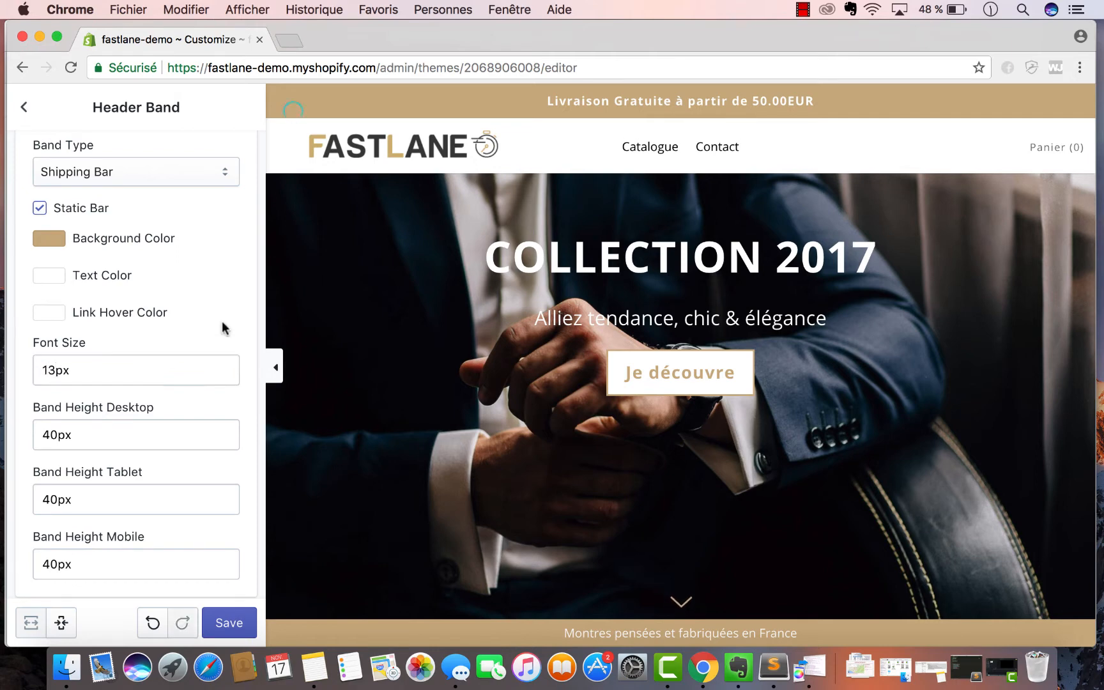
# - Open the Catalogue page in the store preview and close the stray product image tab
pyautogui.scroll(-5, 192, 345)
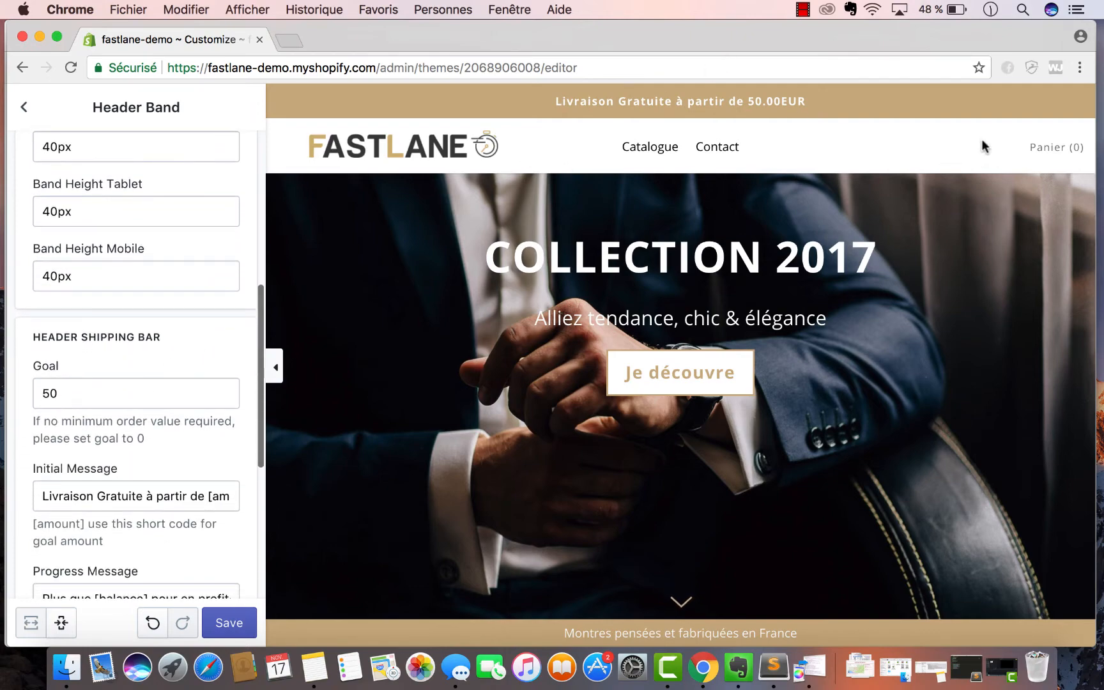
pyautogui.moveTo(1093, 49); pyautogui.dragTo(1090, 106)
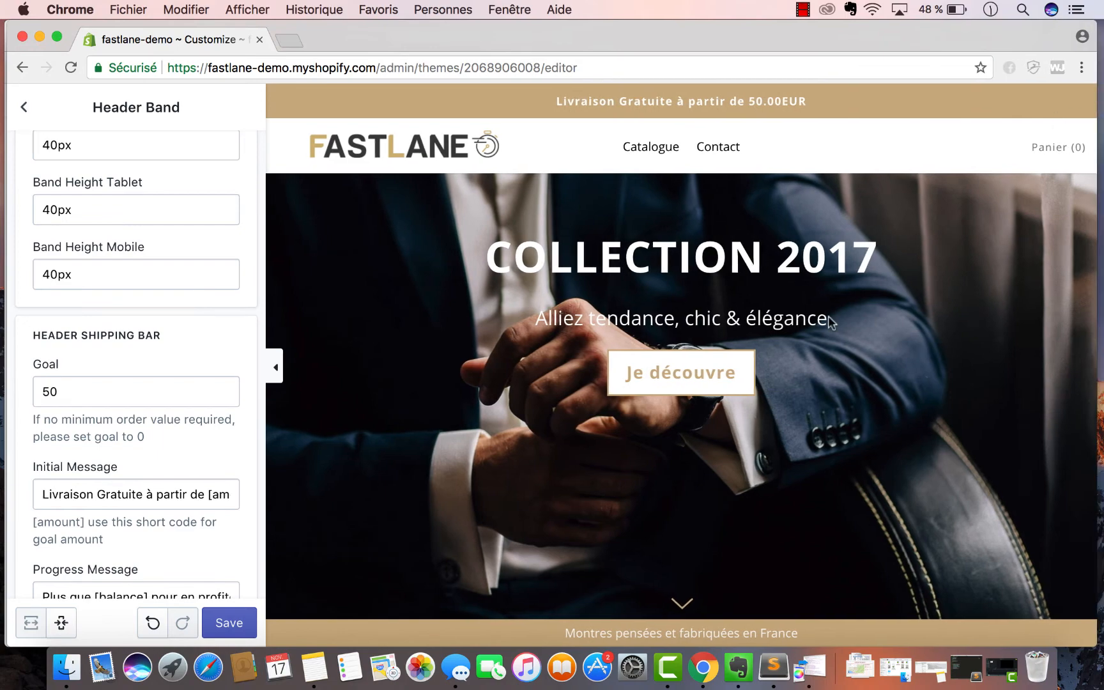
pyautogui.scroll(-5, 828, 315)
pyautogui.scroll(-2, 828, 315)
pyautogui.scroll(1, 828, 315)
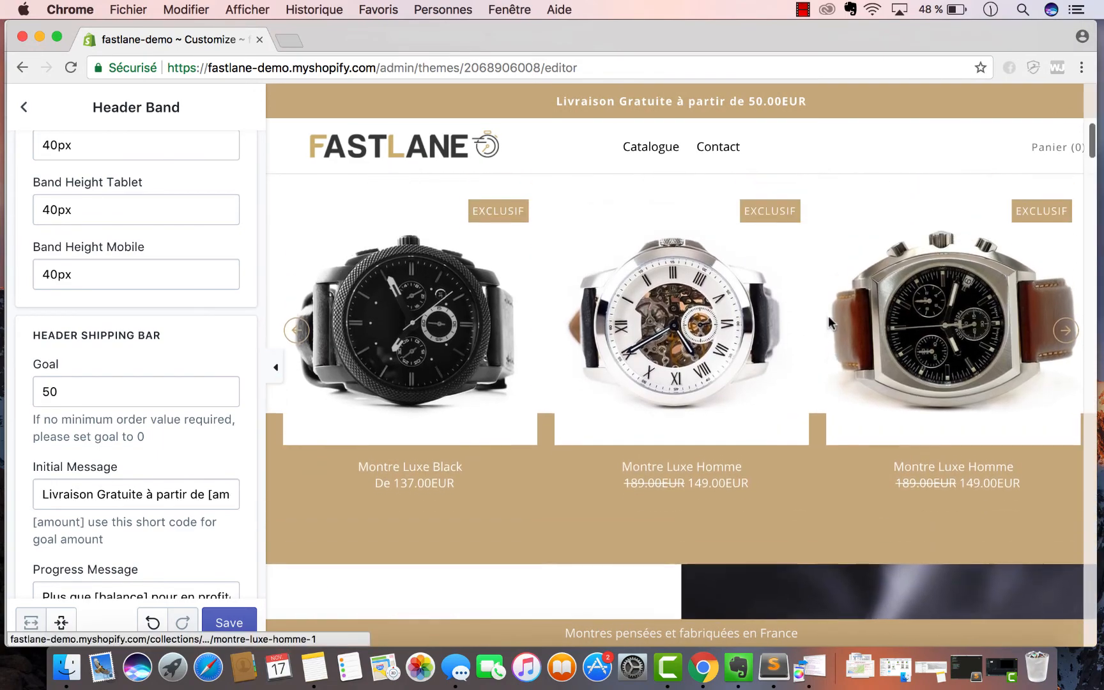
pyautogui.rightClick(828, 315)
pyautogui.click(706, 292)
pyautogui.click(653, 147)
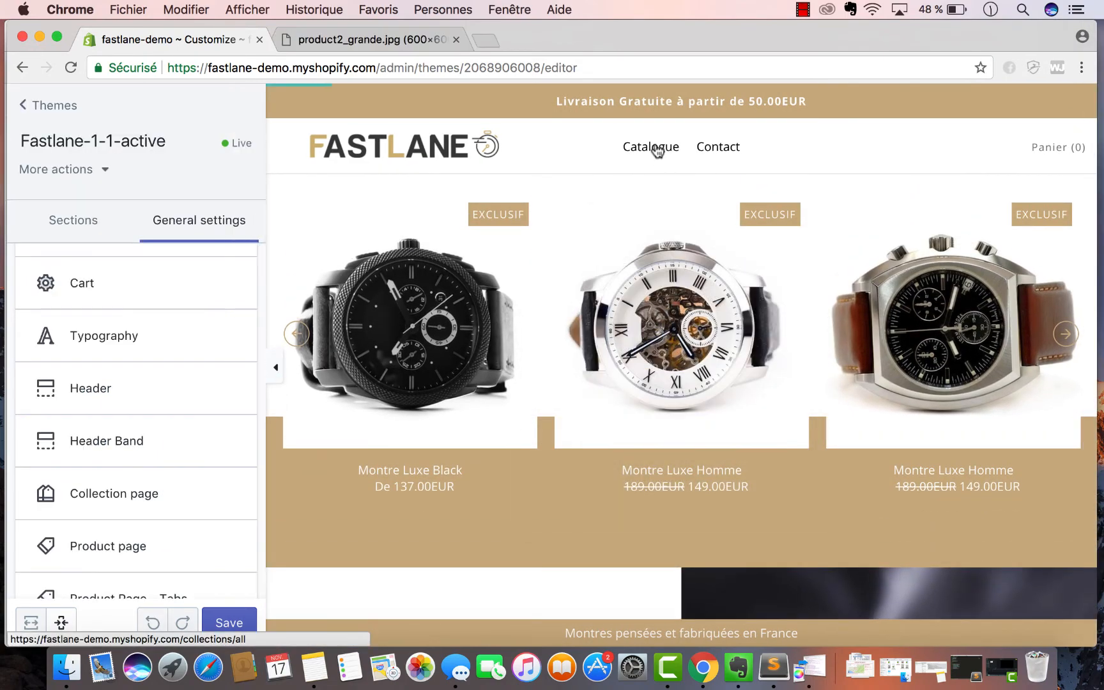
pyautogui.click(457, 39)
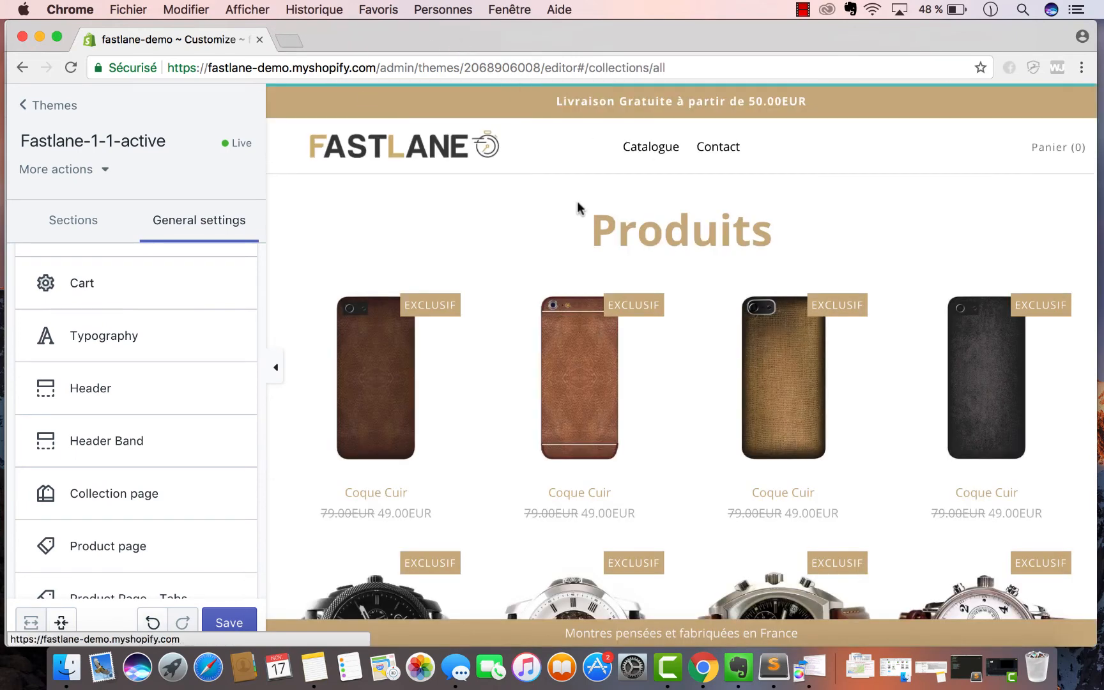
# - Open the first Coque Cuir product from the catalogue preview and add it to the cart
pyautogui.scroll(-3, 580, 202)
pyautogui.scroll(-5, 583, 214)
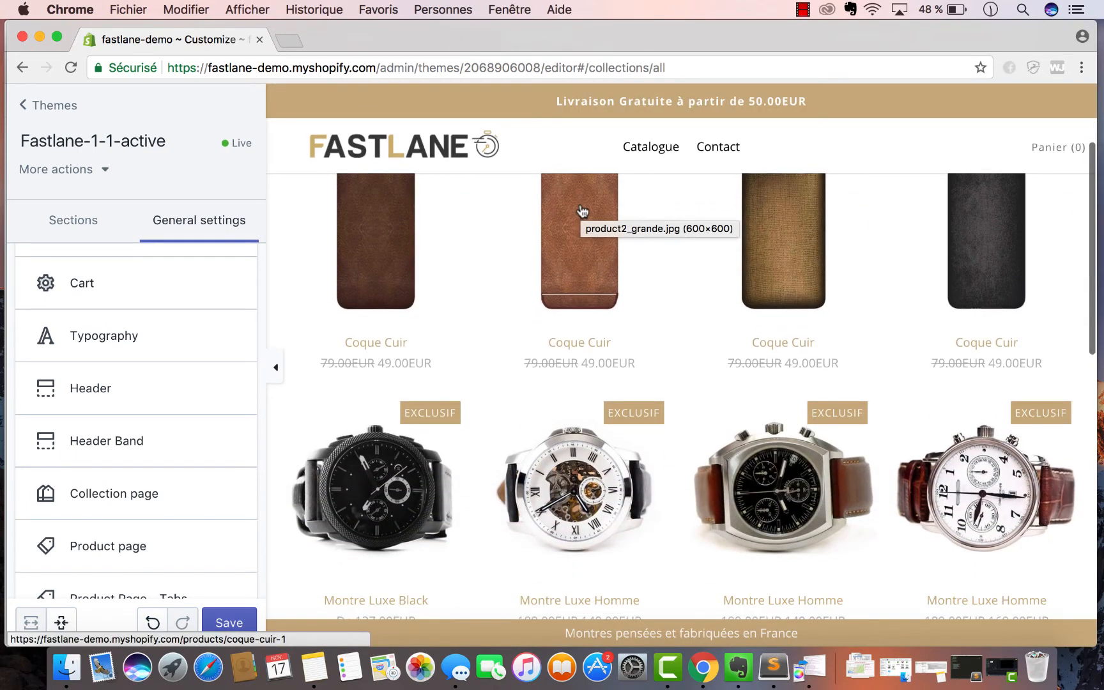
pyautogui.scroll(4, 446, 264)
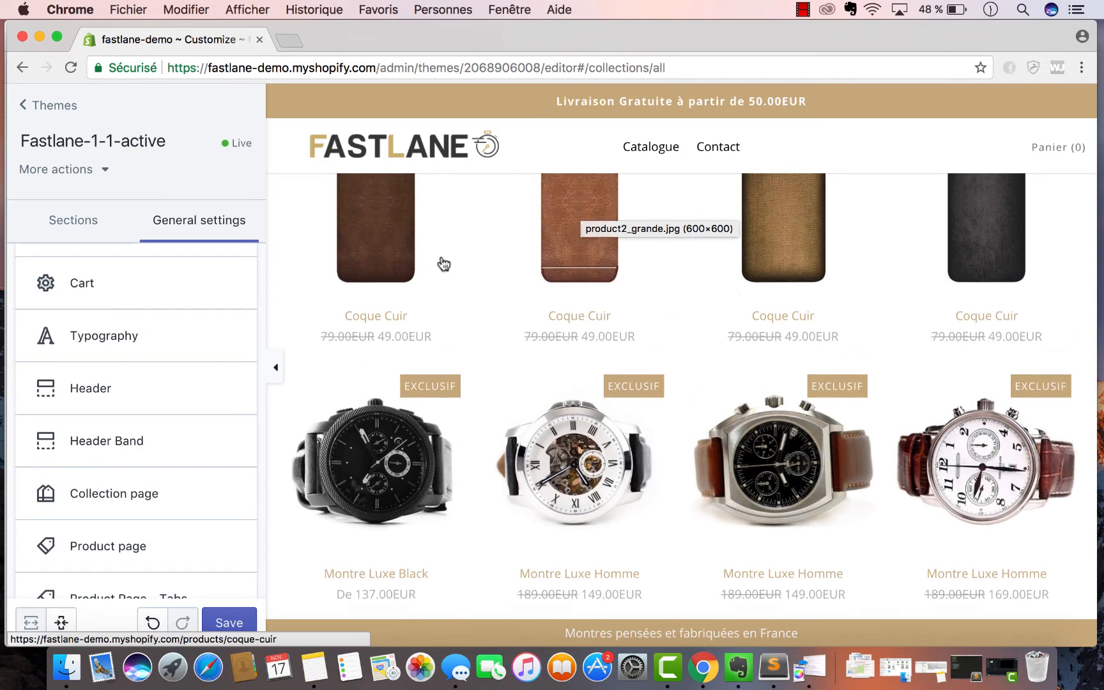
pyautogui.click(390, 304)
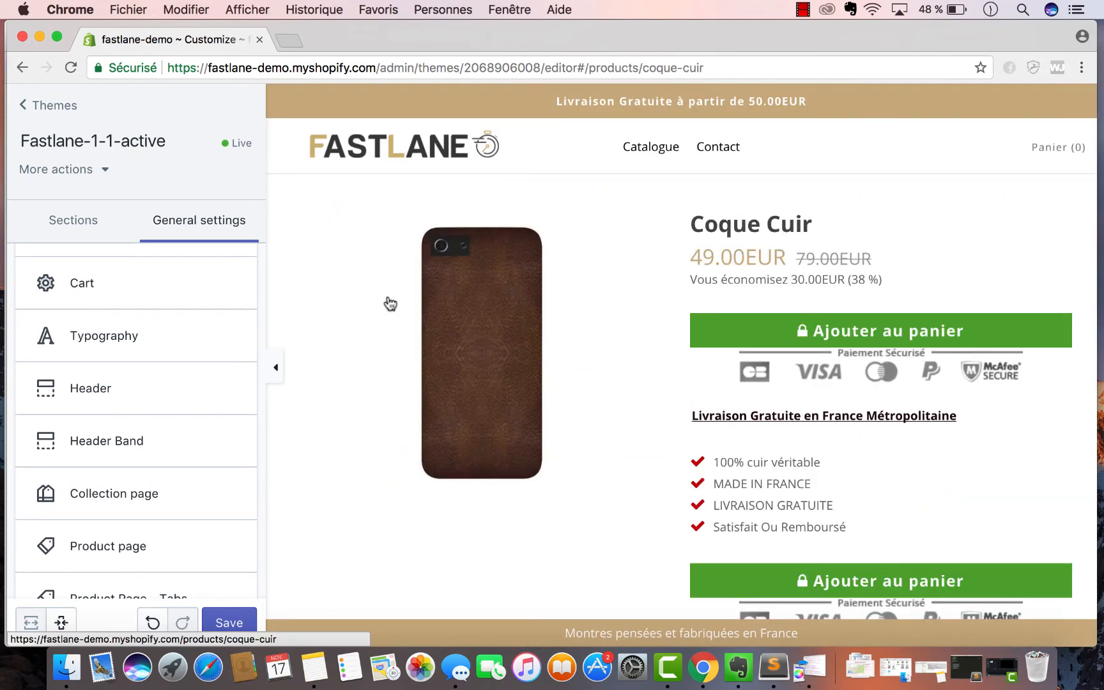
pyautogui.click(926, 324)
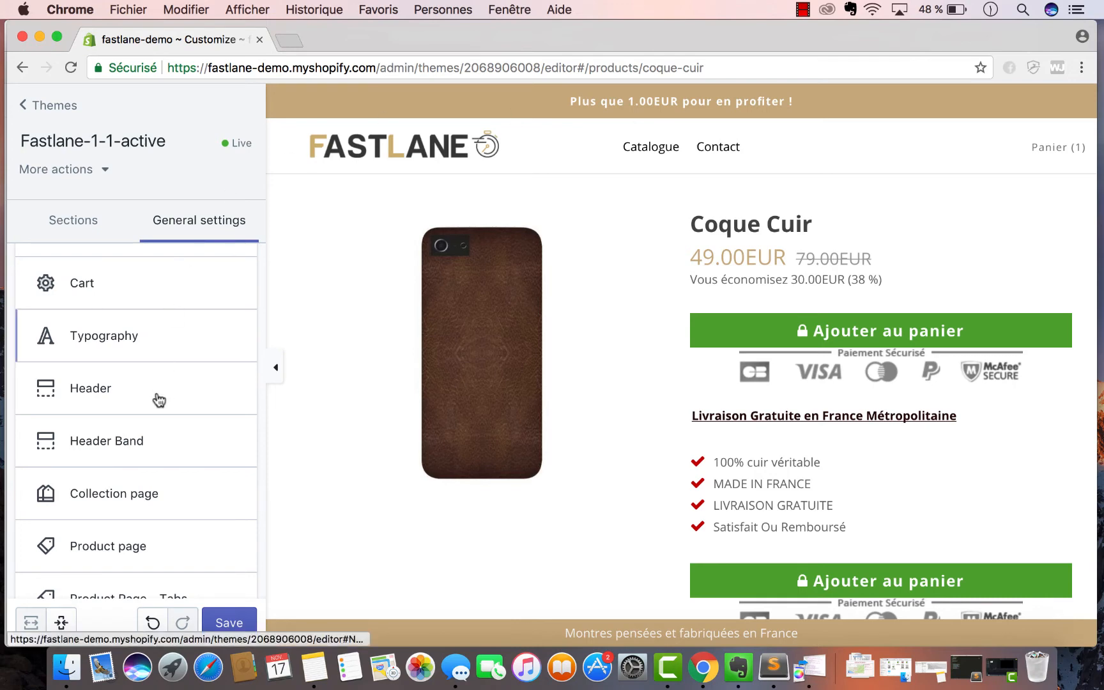
# - Reopen the Header Band settings and review the shipping bar's progress message against the preview
pyautogui.click(151, 434)
pyautogui.scroll(-10, 151, 432)
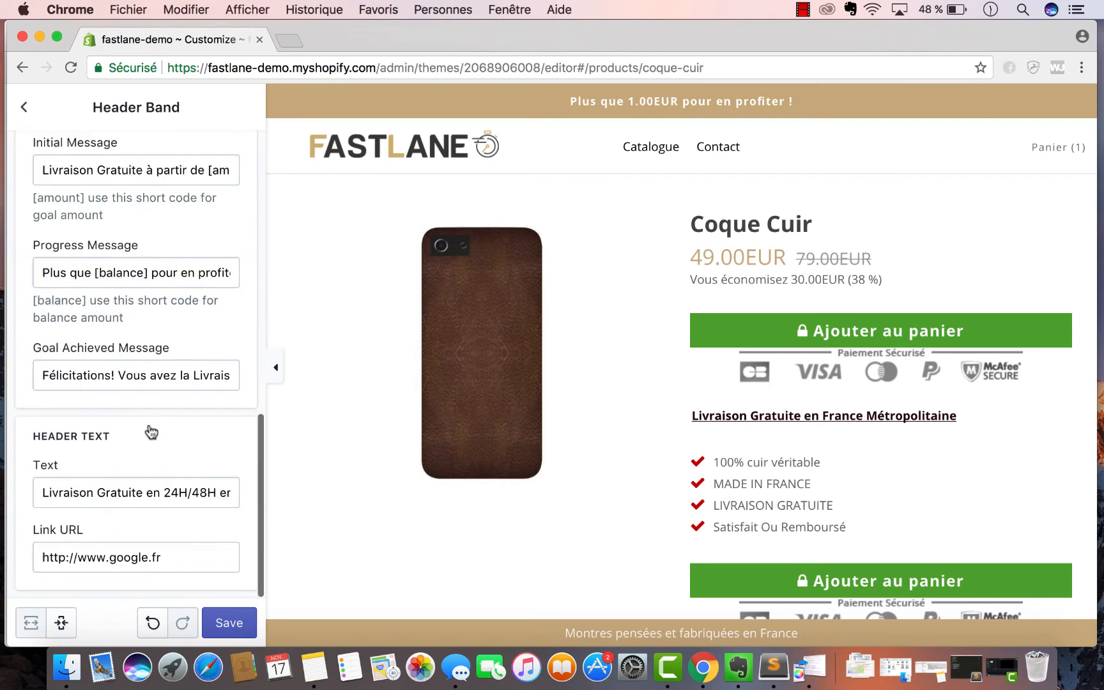
pyautogui.scroll(5, 110, 469)
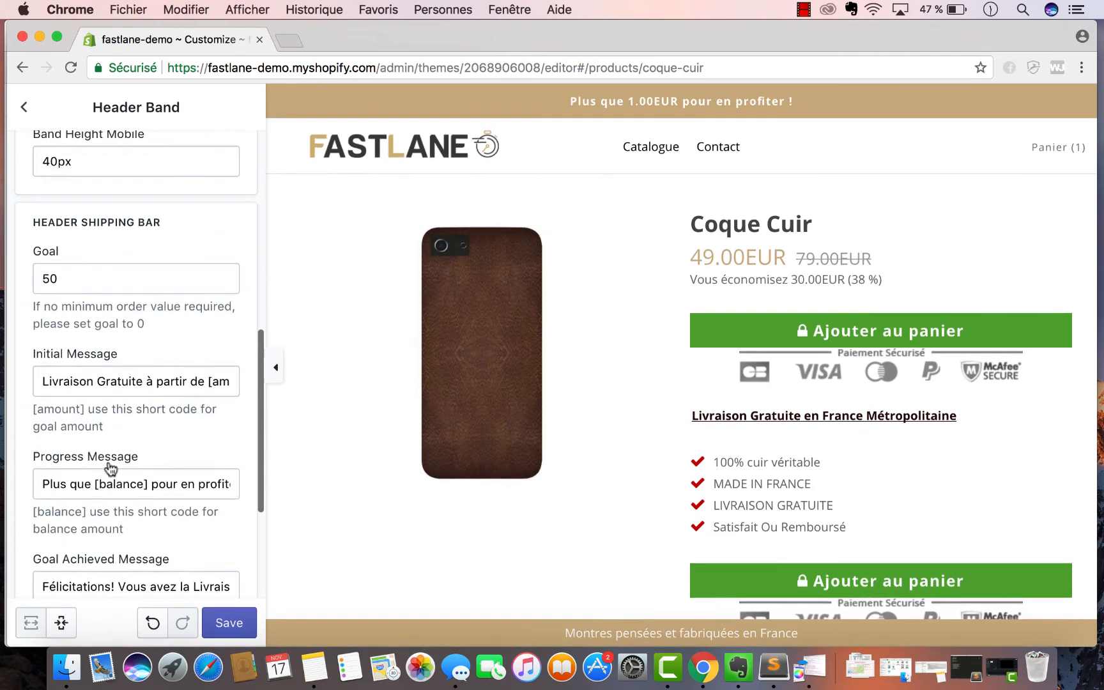
pyautogui.moveTo(1060, 150)
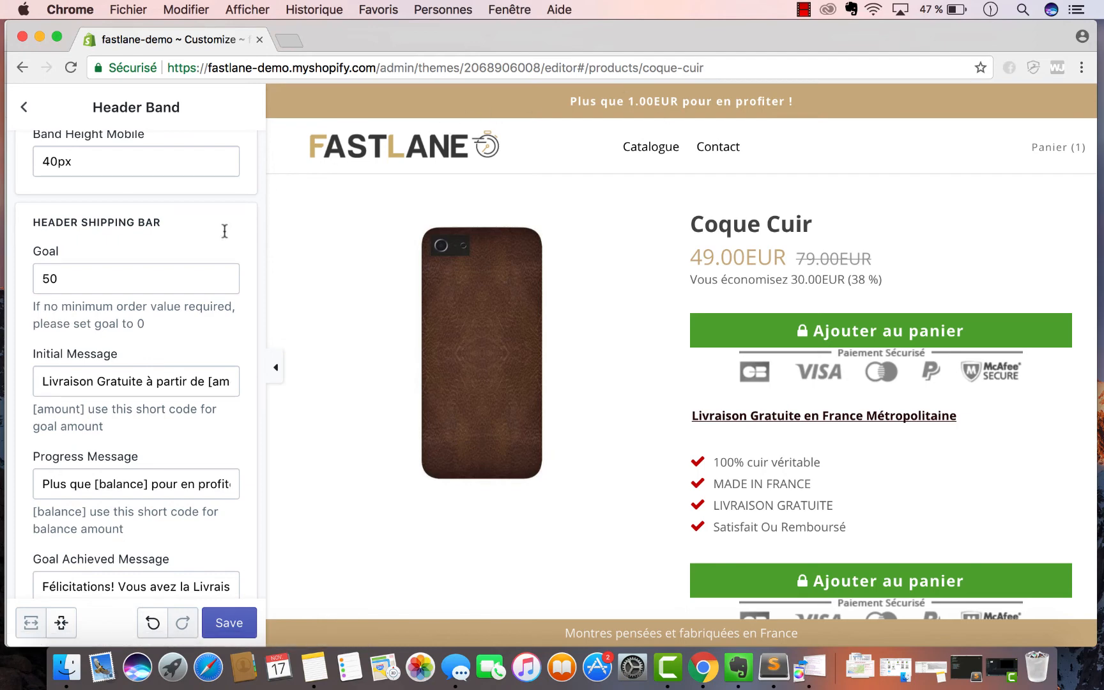
# - Examine the [amount] and [balance] short codes of the shipping bar's initial and progress messages
pyautogui.click(210, 380)
pyautogui.moveTo(210, 381); pyautogui.dragTo(256, 389)
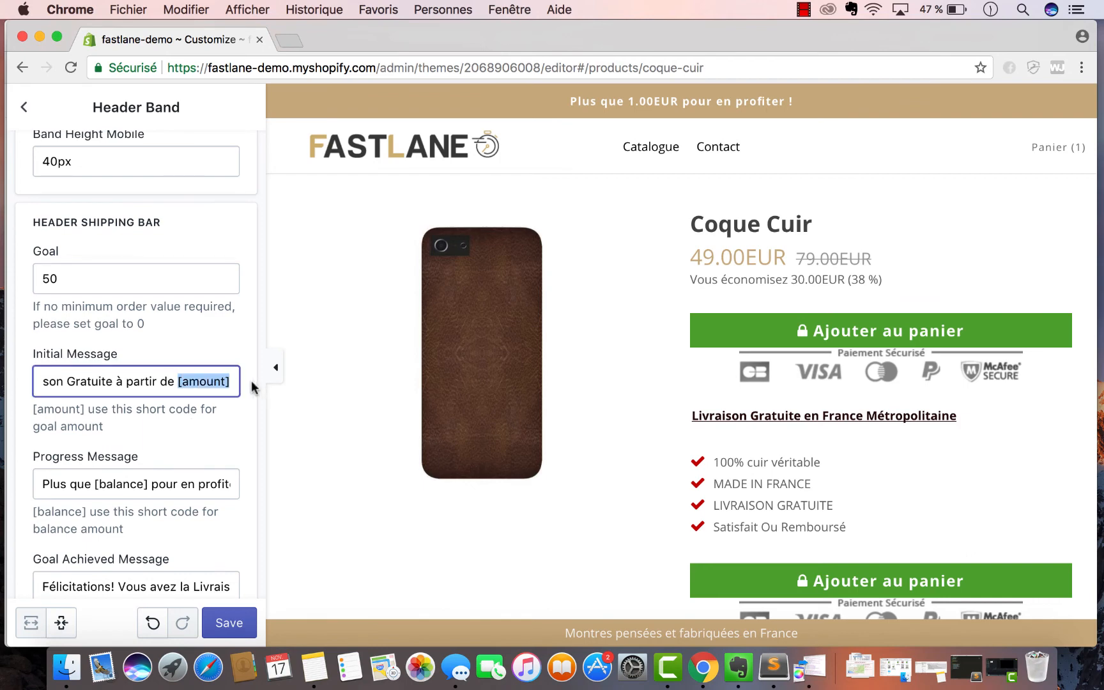
pyautogui.moveTo(85, 410); pyautogui.dragTo(54, 407)
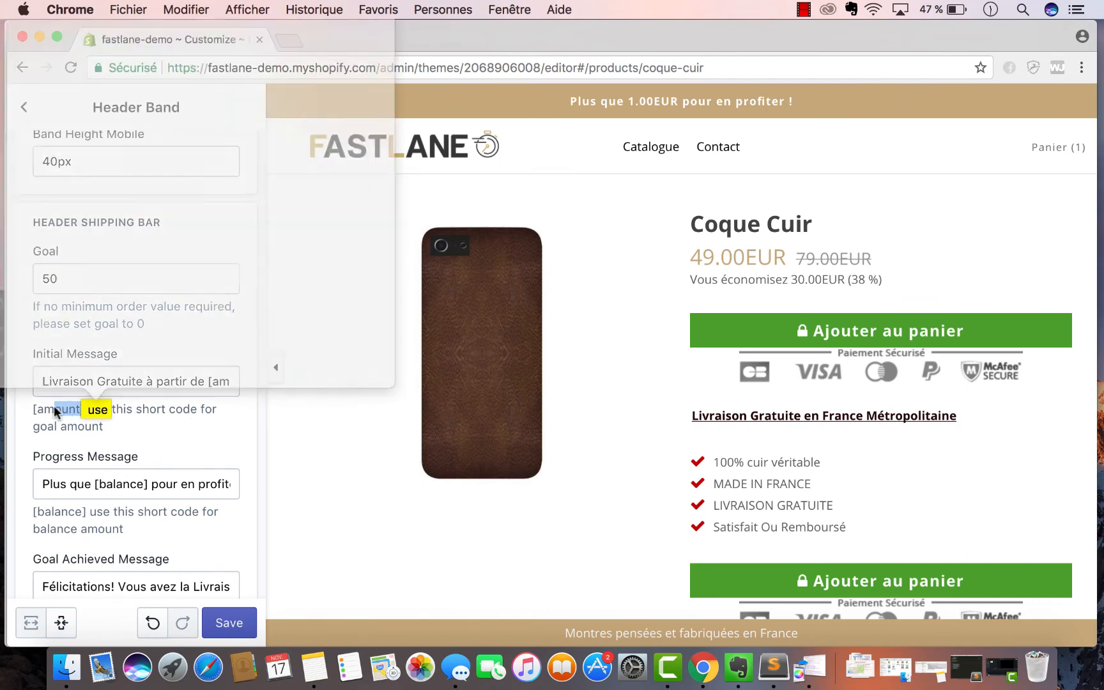
pyautogui.click(55, 408)
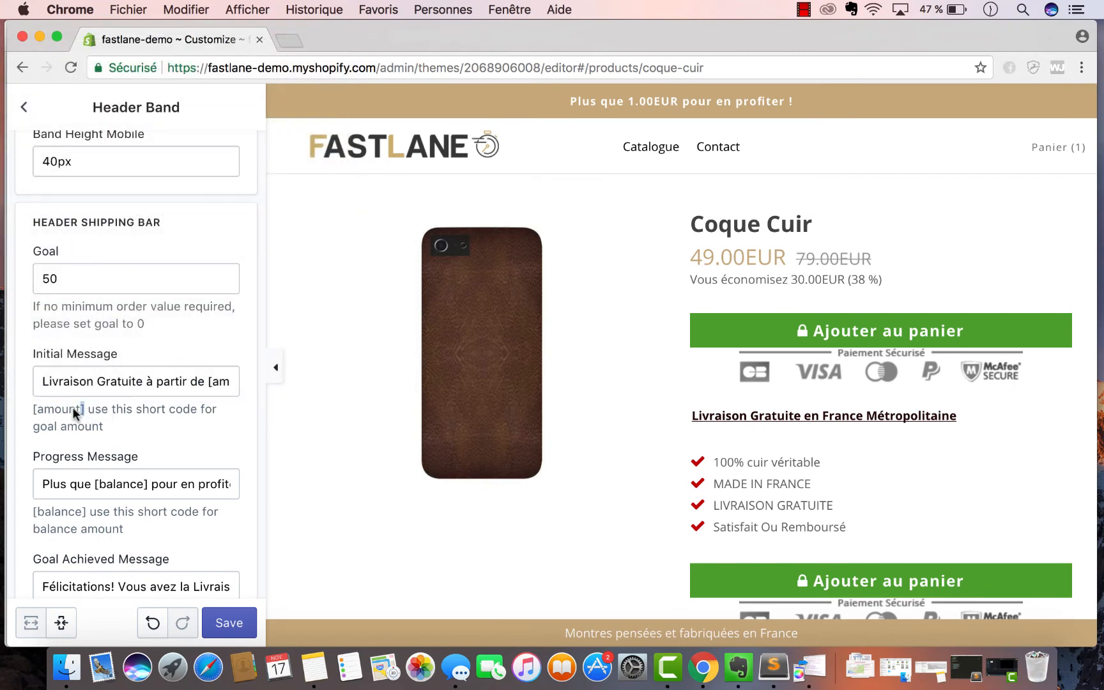
pyautogui.moveTo(35, 412); pyautogui.dragTo(31, 410)
pyautogui.scroll(-3, 170, 474)
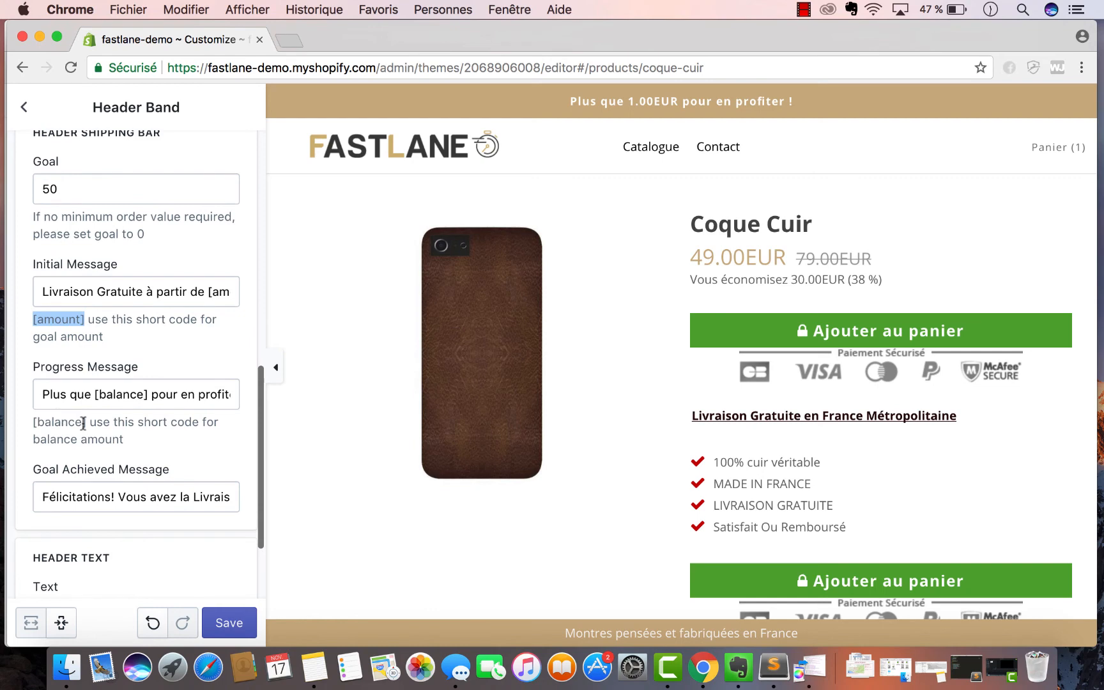
pyautogui.moveTo(90, 423); pyautogui.dragTo(33, 423)
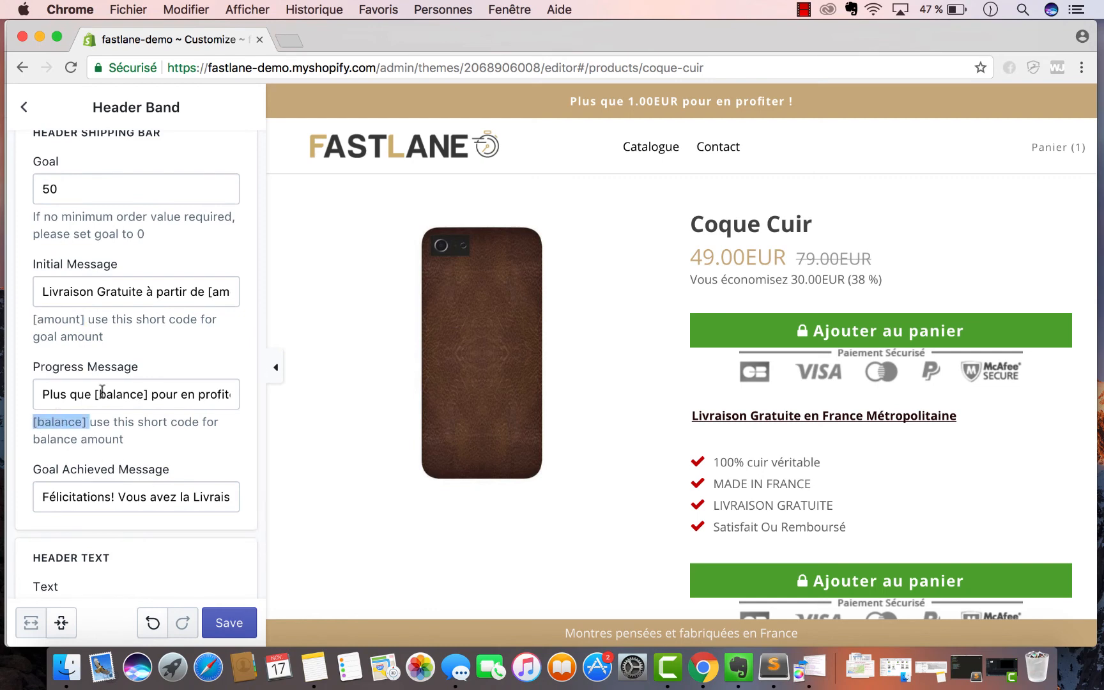
# - Review the full wording of the shipping bar's Progress Message and its Goal Achieved Message
pyautogui.click(132, 493)
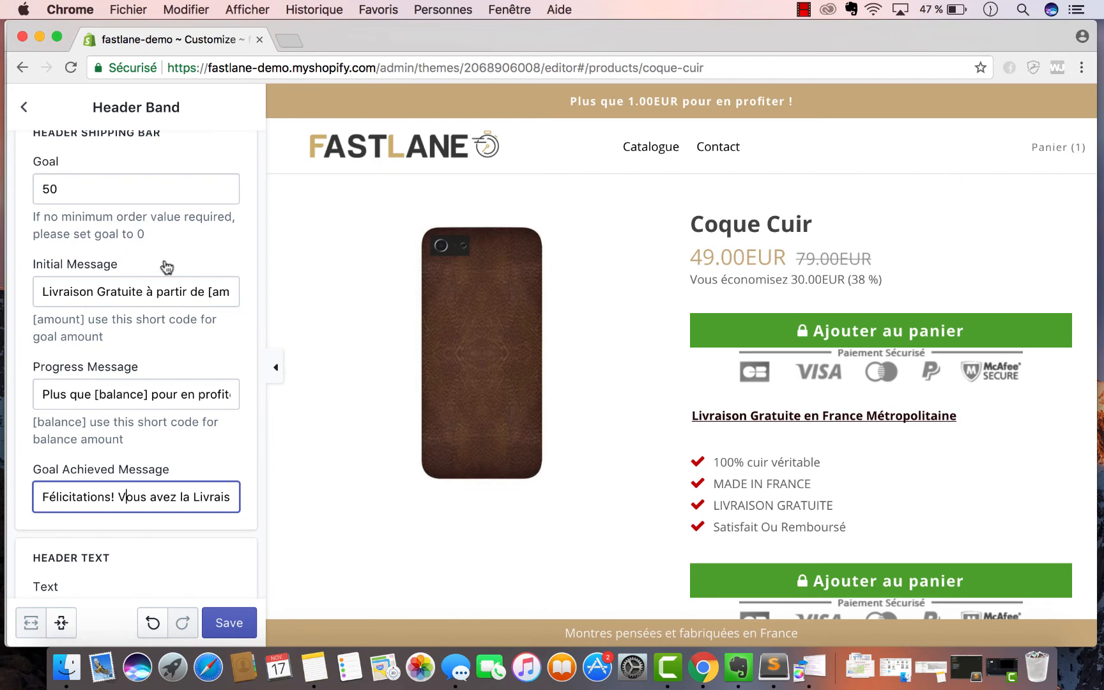
pyautogui.moveTo(94, 393); pyautogui.dragTo(235, 394)
pyautogui.click(182, 391)
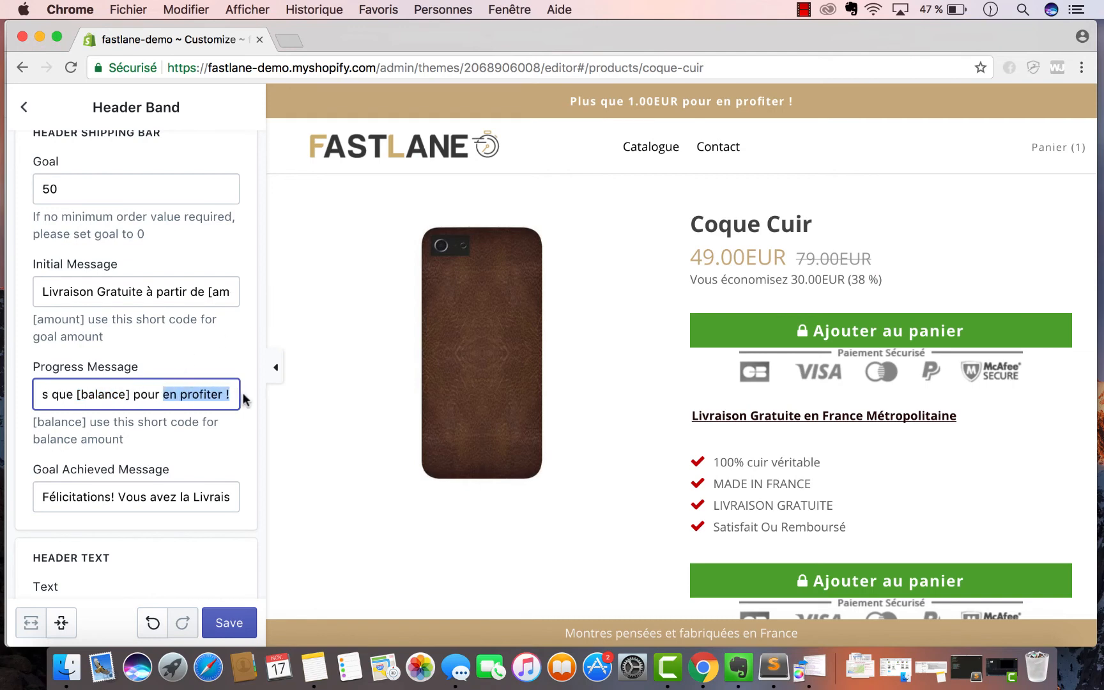
pyautogui.click(136, 520)
pyautogui.click(140, 505)
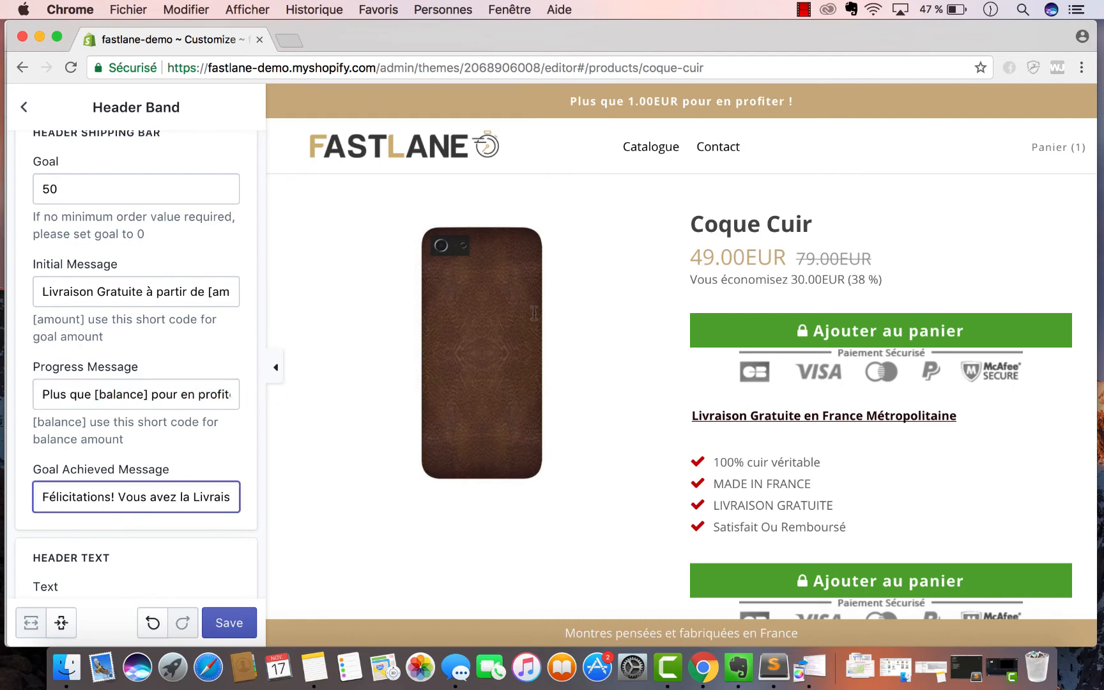
# - Add another Coque Cuir to the cart in the preview and compare the header band with the Goal Achieved Message
pyautogui.click(882, 338)
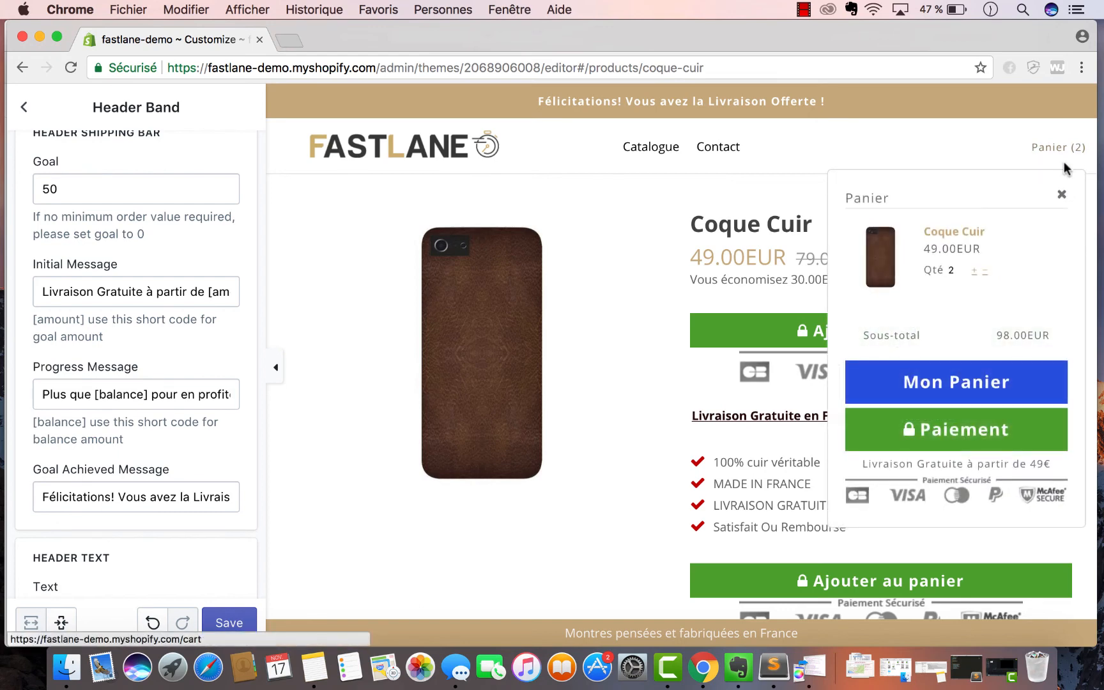
pyautogui.moveTo(59, 505); pyautogui.dragTo(292, 505)
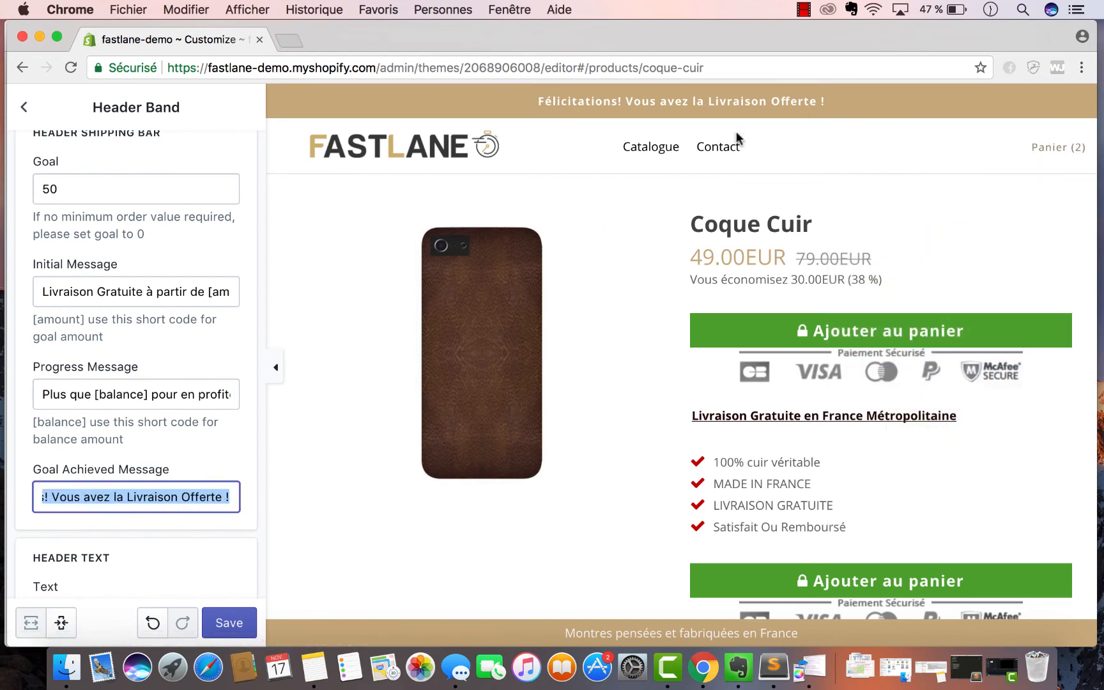
# - Narrow the browser window to check the header band in the mobile layout, and widen it again to the desktop layout
pyautogui.moveTo(1094, 37); pyautogui.dragTo(583, 77)
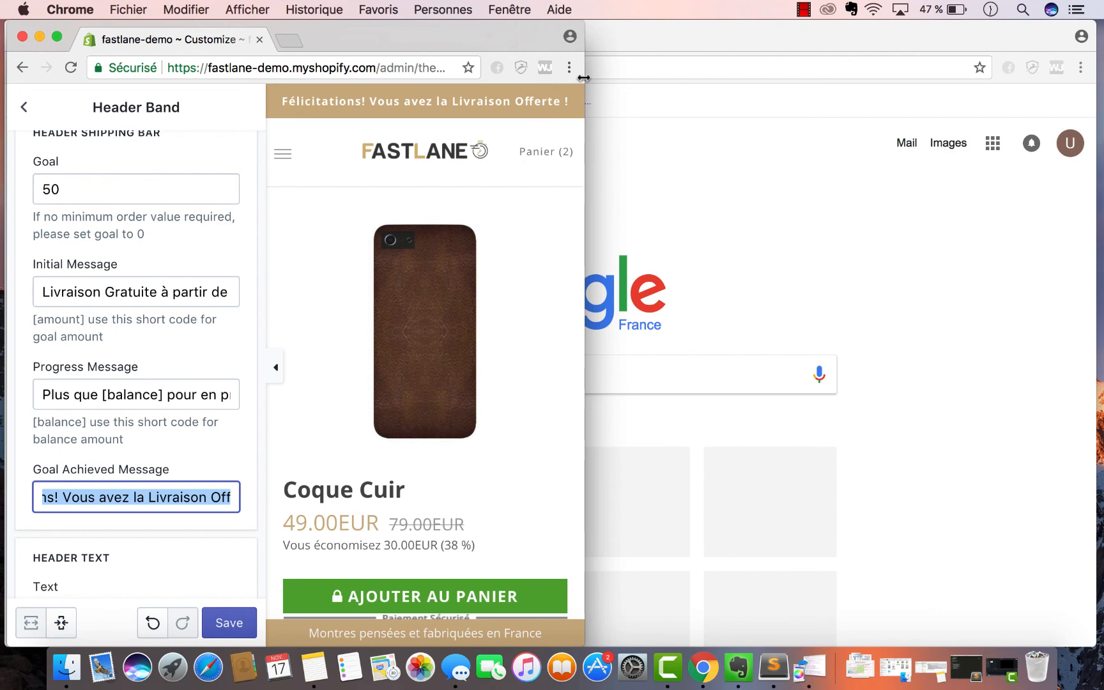
pyautogui.moveTo(582, 50); pyautogui.dragTo(1063, 73)
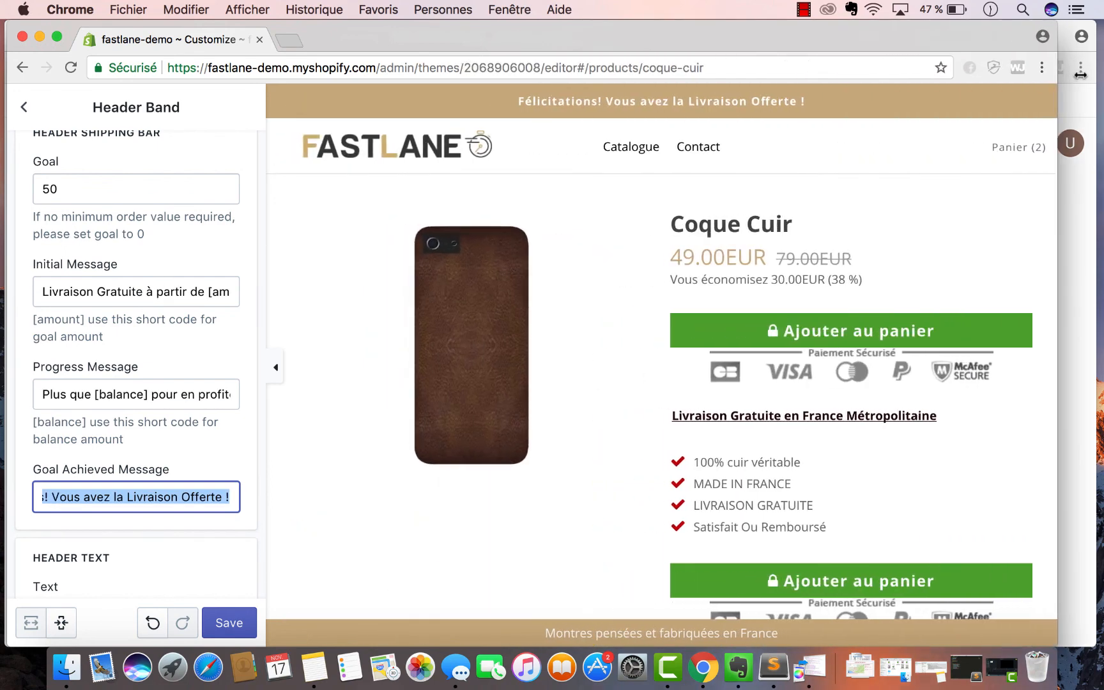